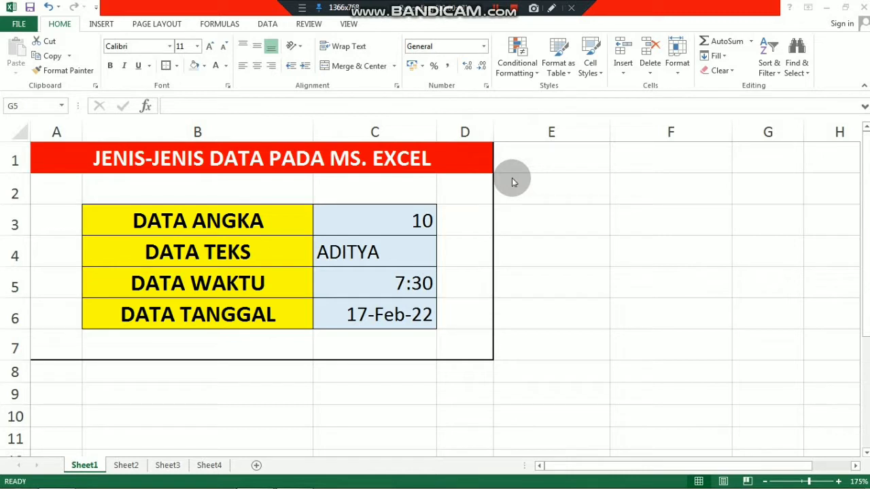
Examine the examples of number, text, time and date data in the table on Sheet1.
{"action": "left_click", "coordinate": [297, 157]}
{"action": "left_click", "coordinate": [297, 156]}
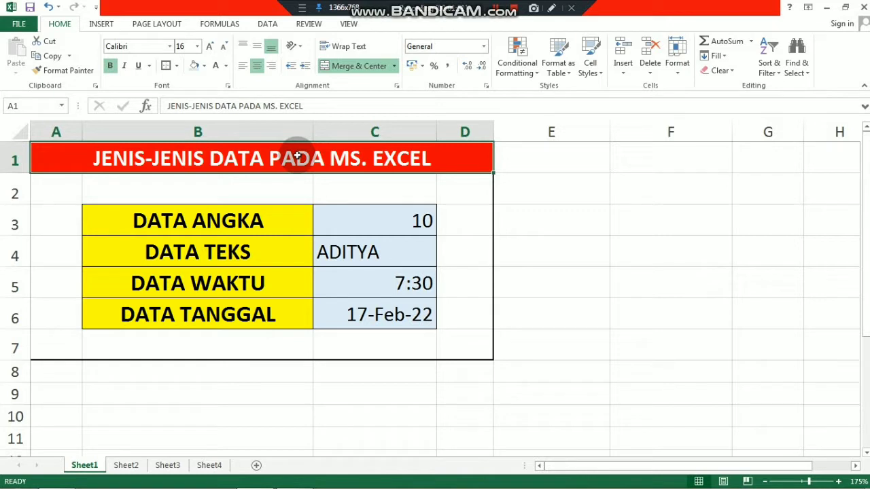
{"action": "left_click", "coordinate": [242, 219]}
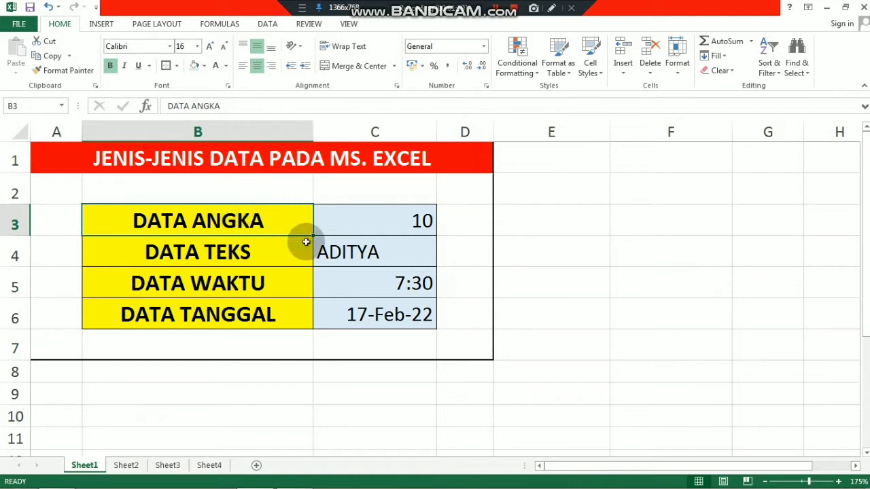
{"action": "left_click", "coordinate": [423, 220]}
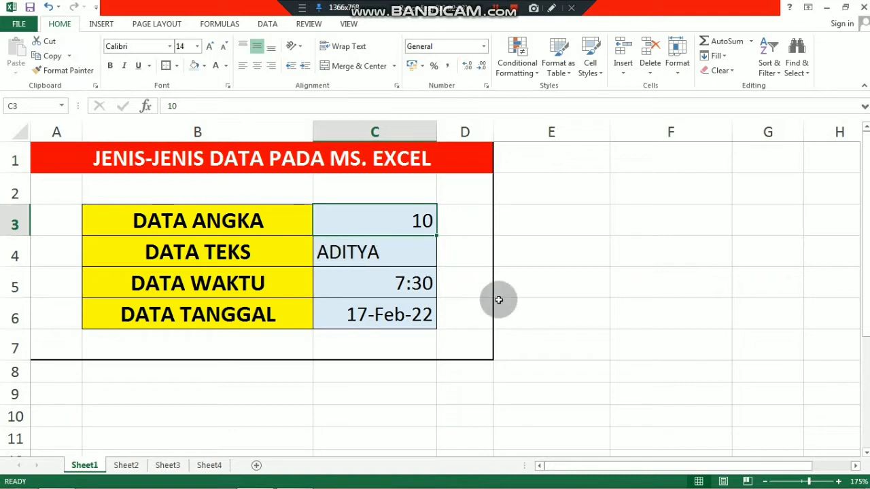
{"action": "left_click", "coordinate": [362, 253]}
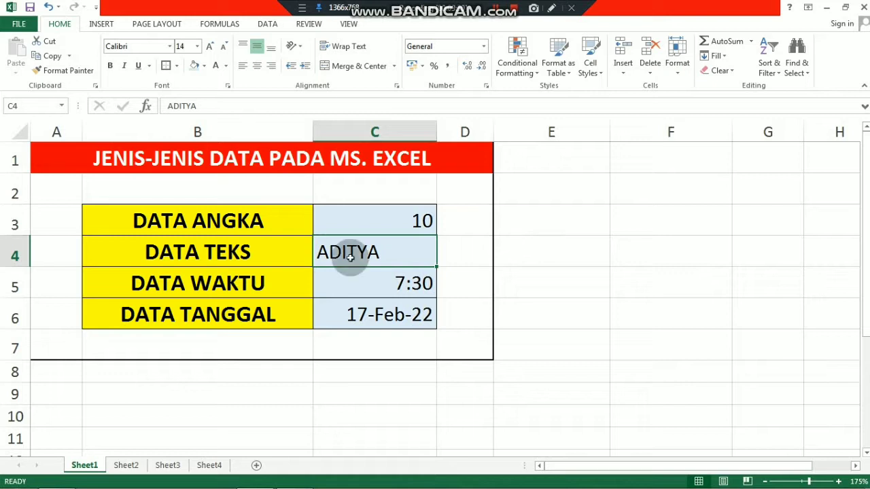
{"action": "left_click", "coordinate": [244, 282]}
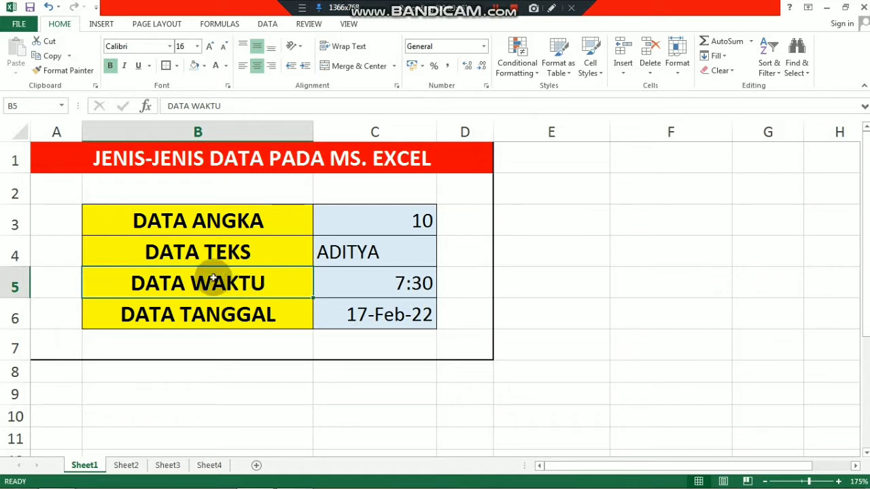
{"action": "left_click", "coordinate": [207, 317]}
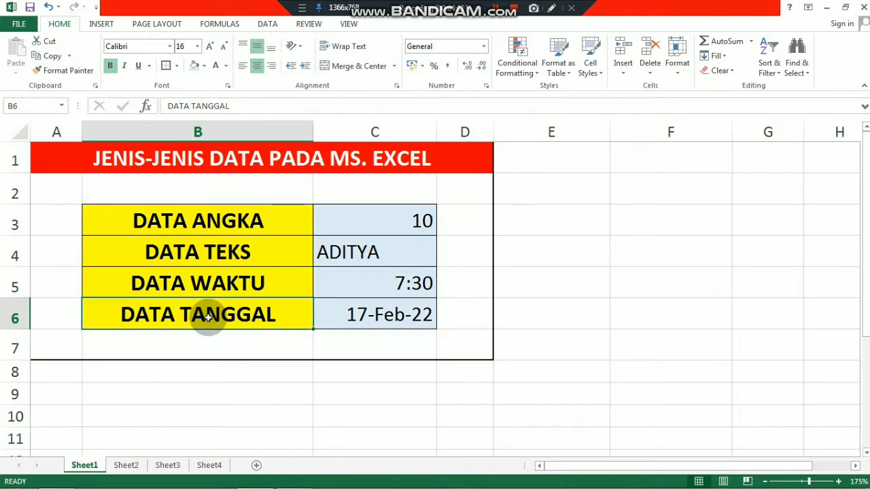
On Sheet2, make row 1 slightly taller and copy the CONTOH JENIS POINTER heading from A1 to C2.
{"action": "key", "text": "ctrl+Page_Down"}
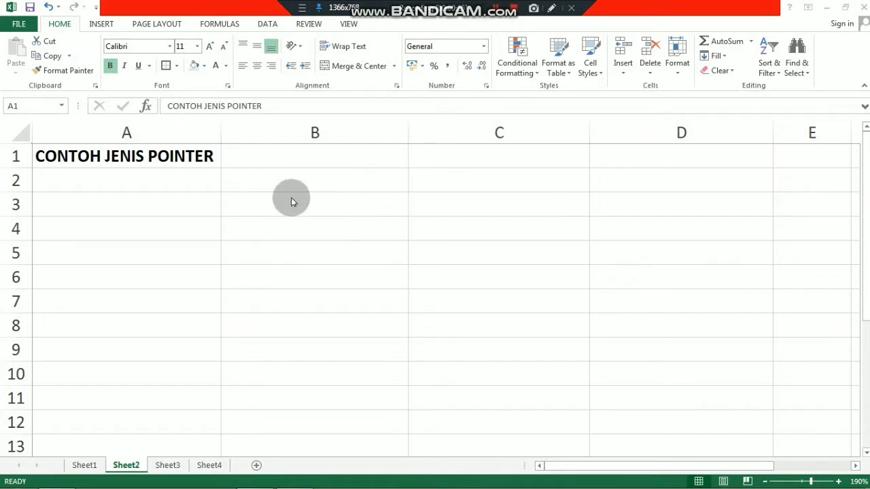
{"action": "left_click", "coordinate": [189, 157]}
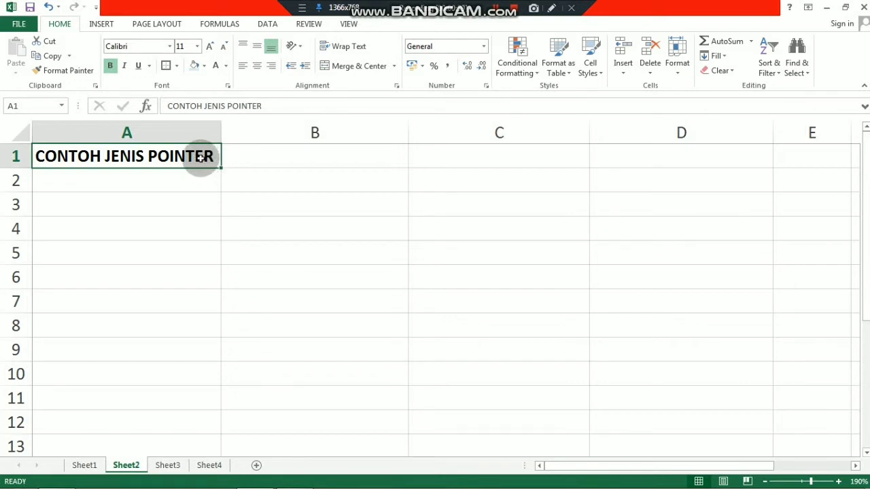
{"action": "left_click", "coordinate": [254, 183]}
{"action": "left_click", "coordinate": [200, 159]}
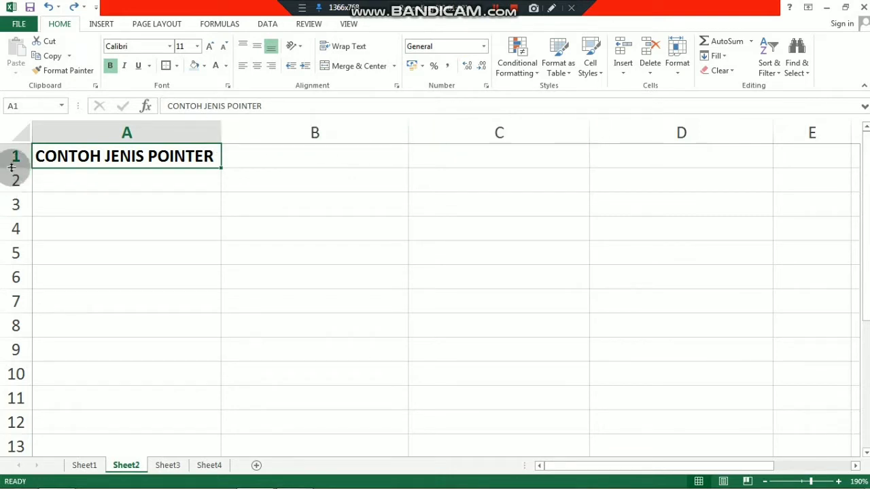
{"action": "left_click_drag", "start_coordinate": [12, 168], "coordinate": [21, 206]}
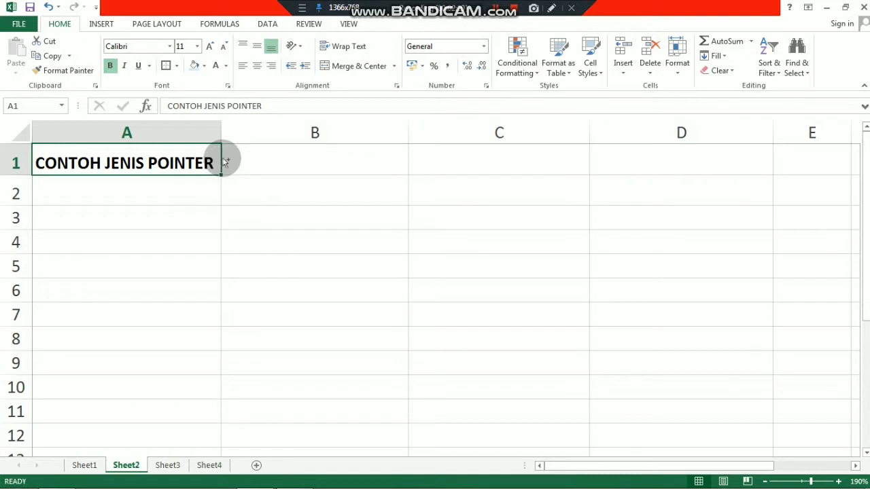
{"action": "left_click_drag", "start_coordinate": [222, 159], "coordinate": [238, 162]}
{"action": "left_click_drag", "start_coordinate": [398, 203], "coordinate": [484, 197]}
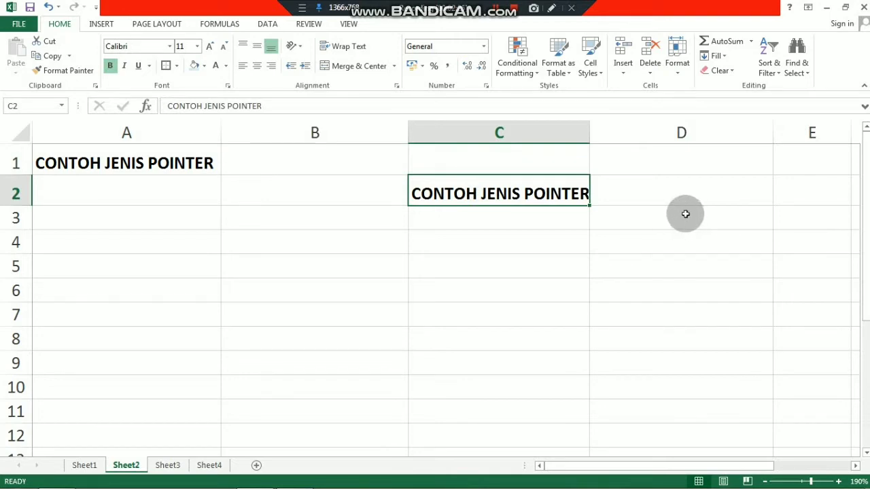
Show Sheet3 and read the start of its keyboard shortcut table, including the CTRL + C entry.
{"action": "key", "text": "ctrl+Page_Down"}
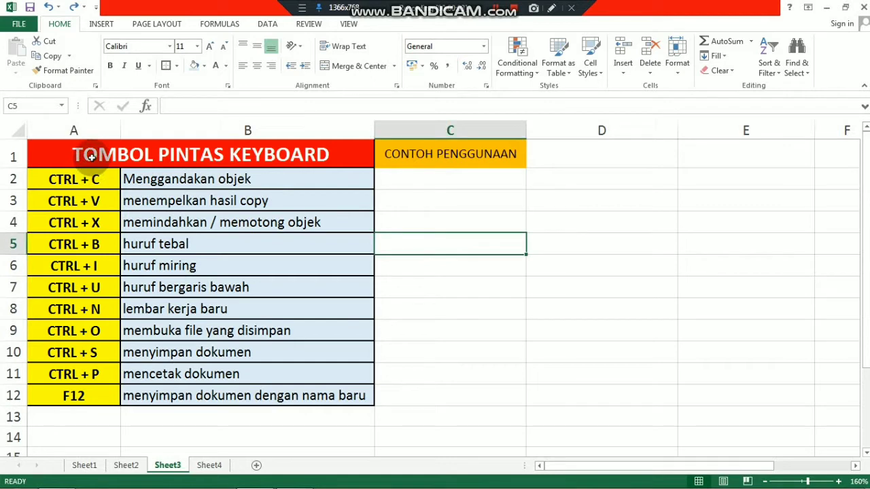
{"action": "left_click", "coordinate": [91, 156]}
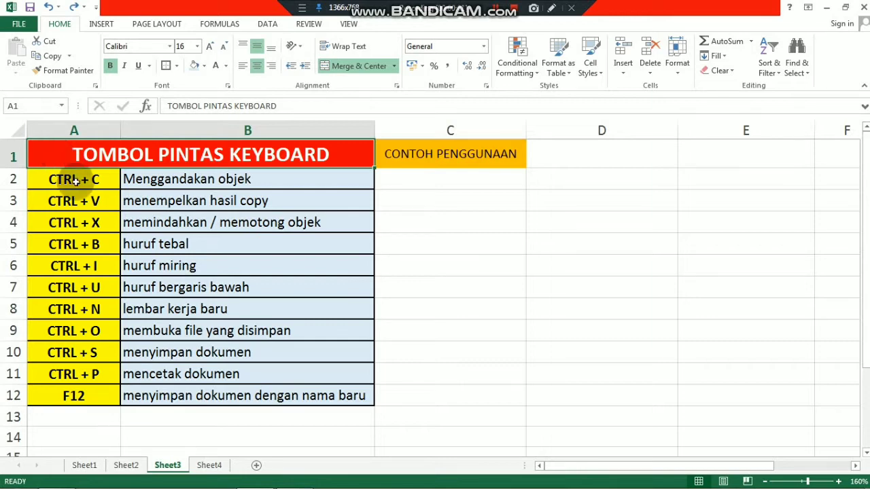
{"action": "left_click", "coordinate": [72, 177]}
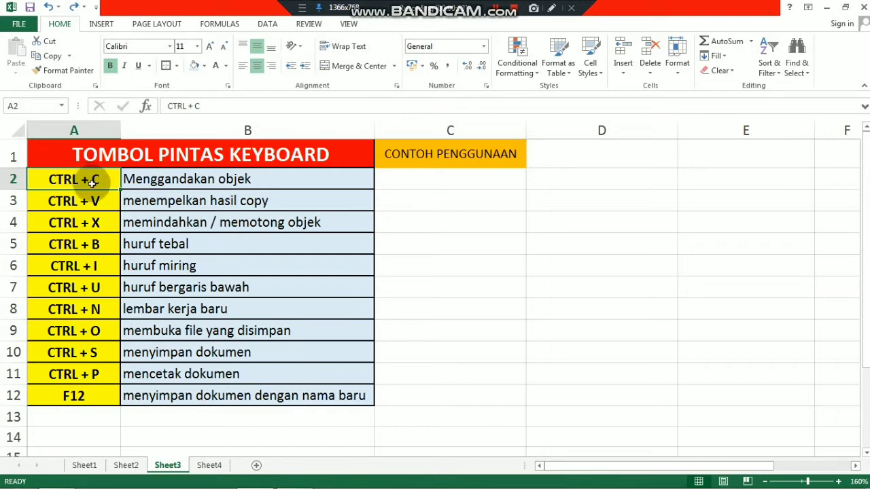
Copy the CONTOH PENGGUNAAN cell from C1 to D2 and undo the paste.
{"action": "left_click", "coordinate": [469, 156]}
{"action": "key", "text": "ctrl+c"}
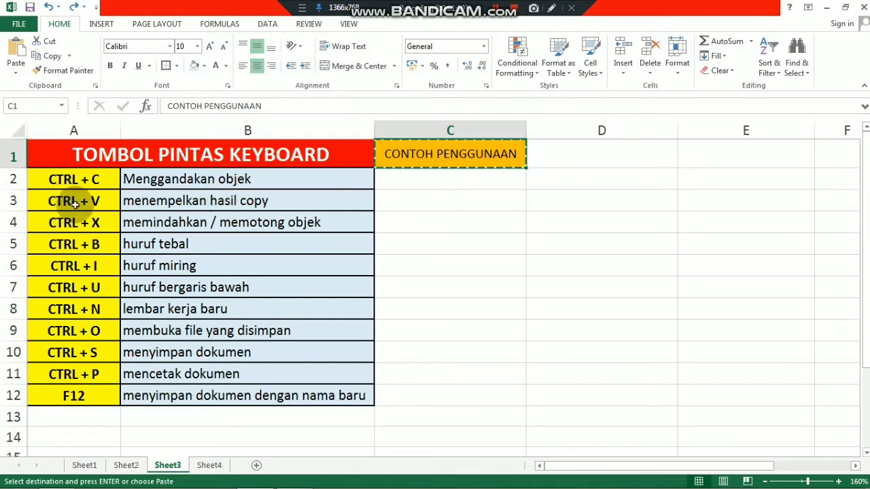
{"action": "left_click", "coordinate": [588, 183]}
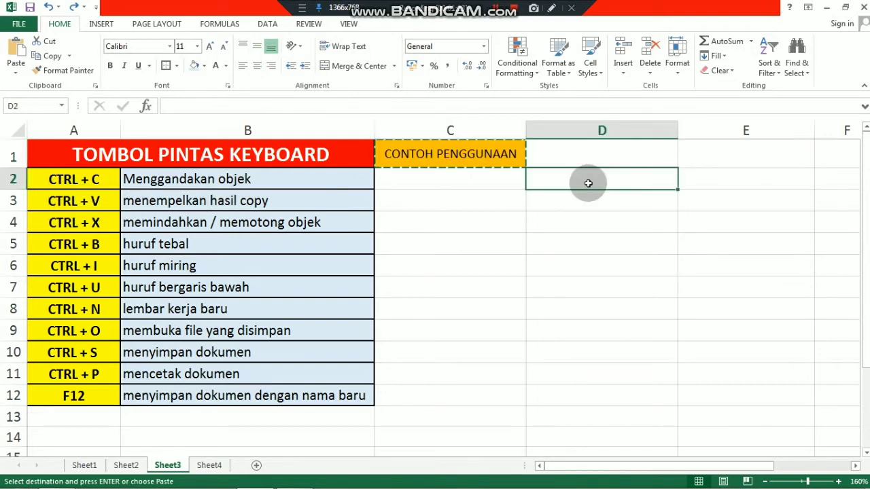
{"action": "key", "text": "ctrl+v"}
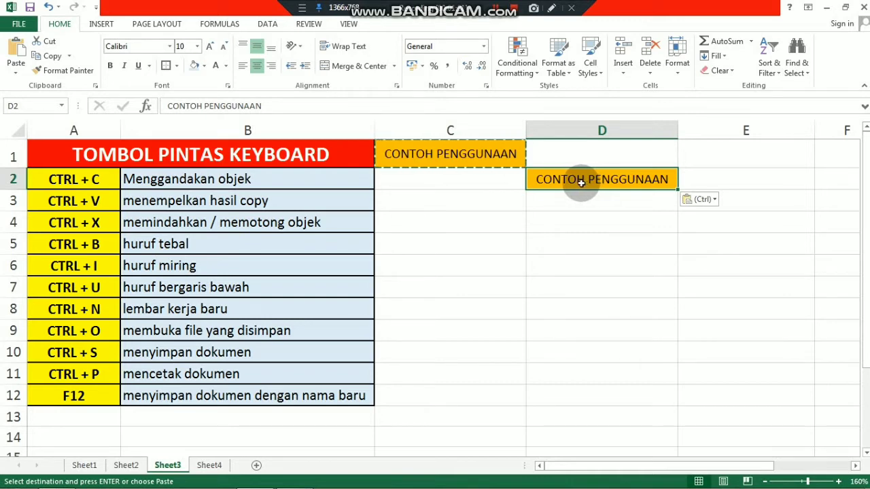
{"action": "left_click", "coordinate": [95, 225]}
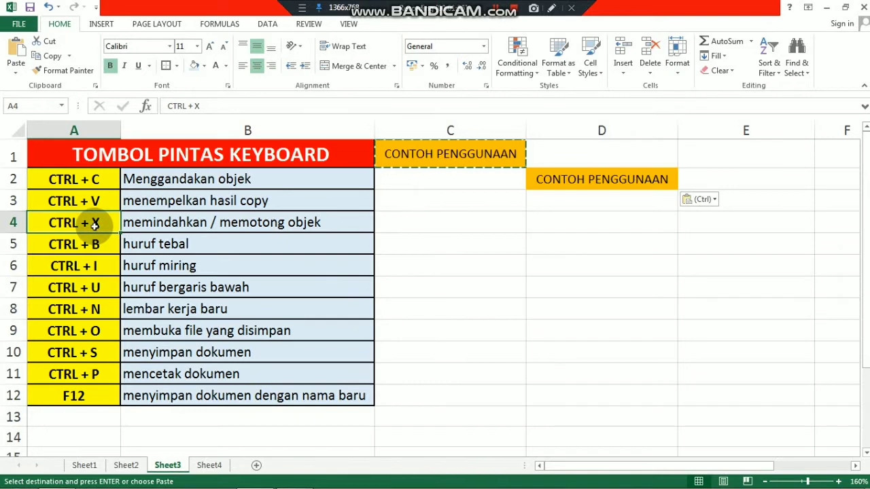
{"action": "key", "text": "ctrl+z"}
Cut the CONTOH PENGGUNAAN cell from C1 and paste it into D3.
{"action": "left_click", "coordinate": [418, 157]}
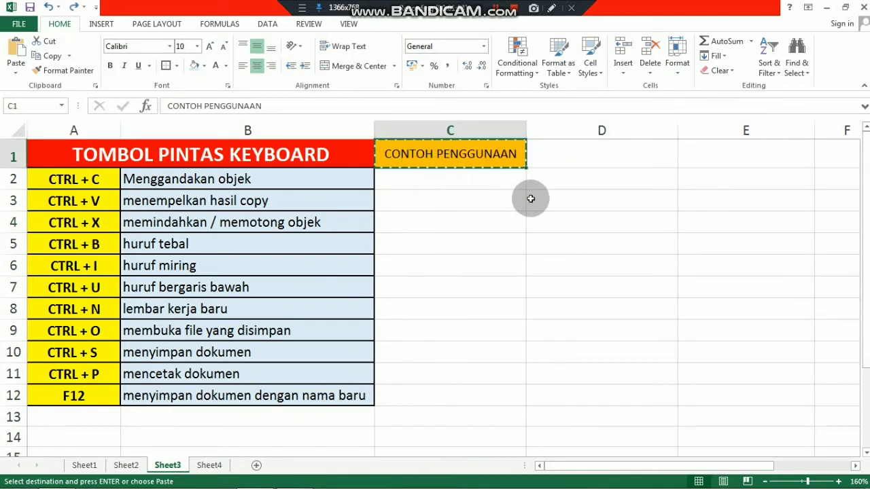
{"action": "left_click", "coordinate": [607, 195]}
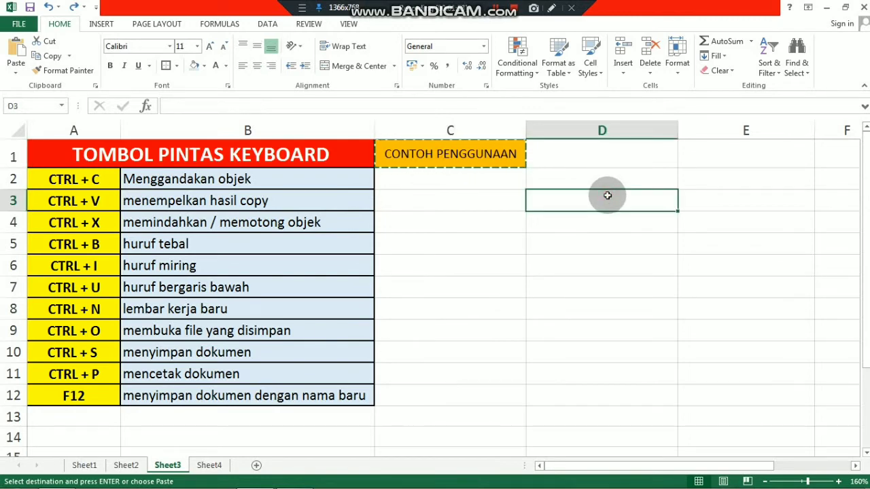
{"action": "key", "text": "Return"}
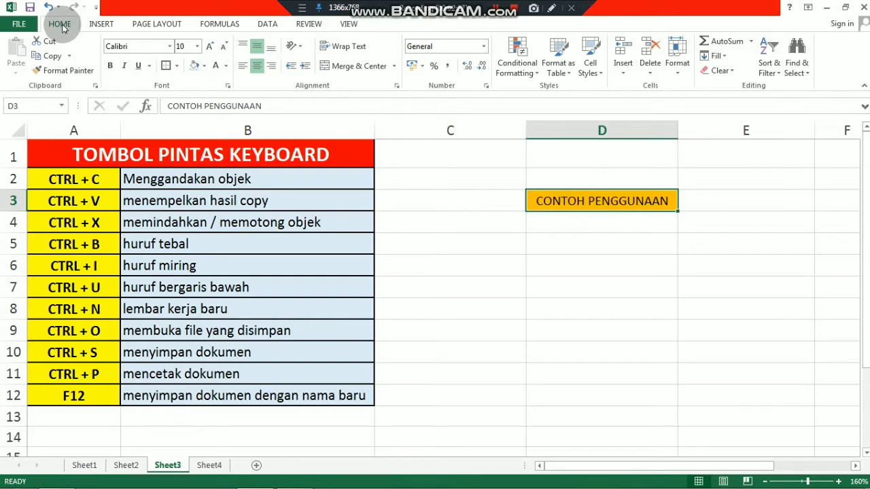
Format the CONTOH PENGGUNAAN text in D3 as bold, italic and underlined.
{"action": "left_click", "coordinate": [112, 67]}
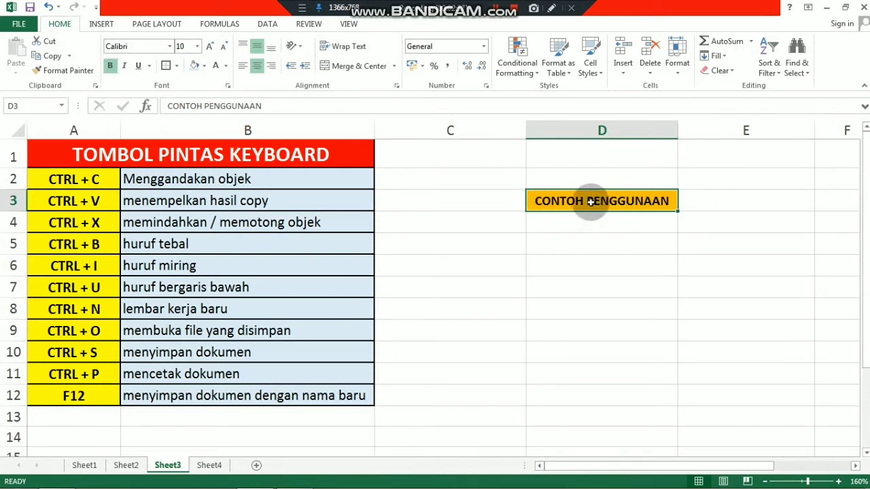
{"action": "left_click", "coordinate": [94, 271]}
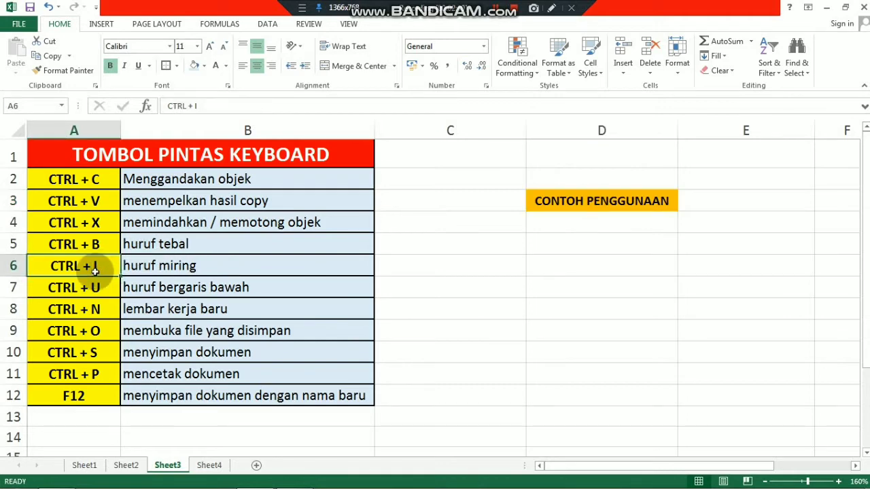
{"action": "left_click", "coordinate": [160, 268]}
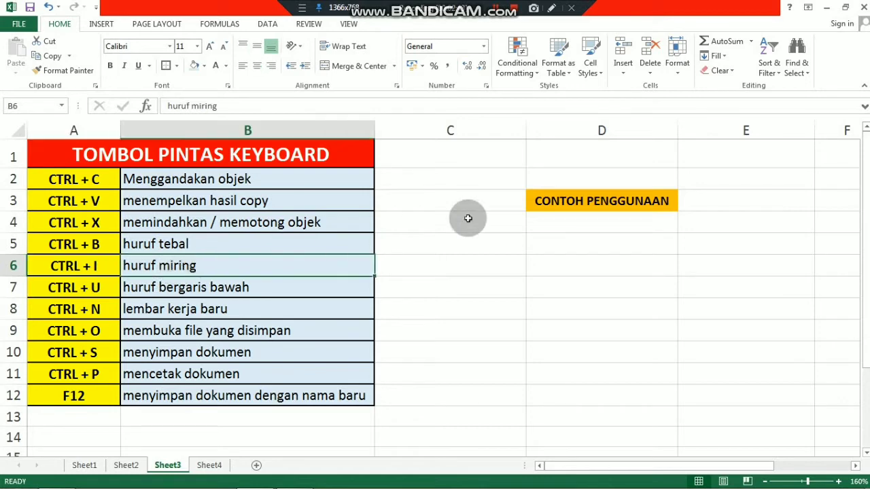
{"action": "left_click", "coordinate": [573, 201]}
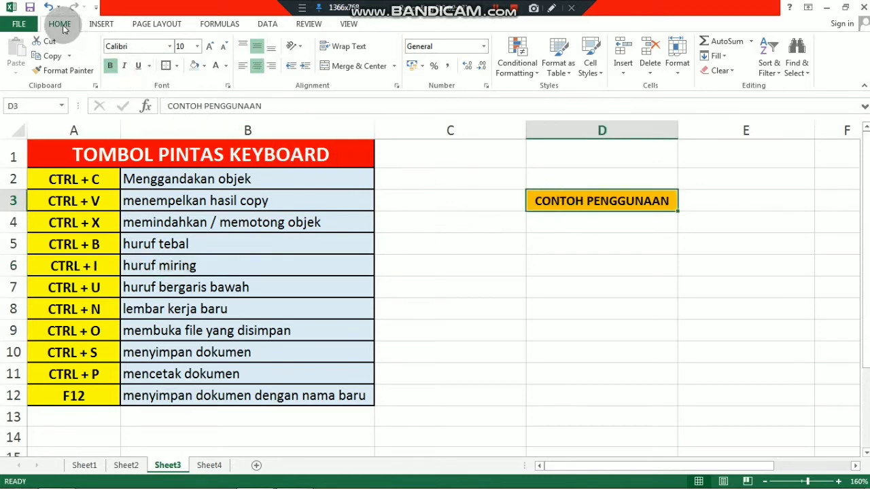
{"action": "left_click", "coordinate": [124, 66]}
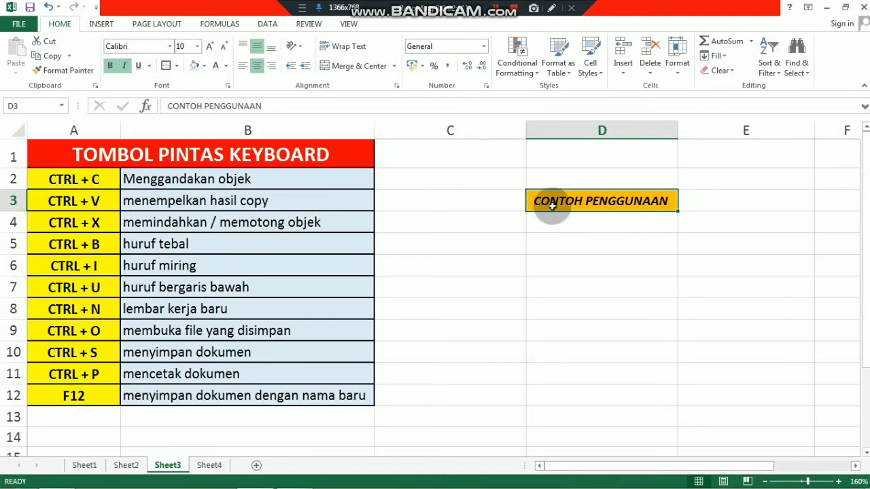
{"action": "left_click", "coordinate": [139, 69]}
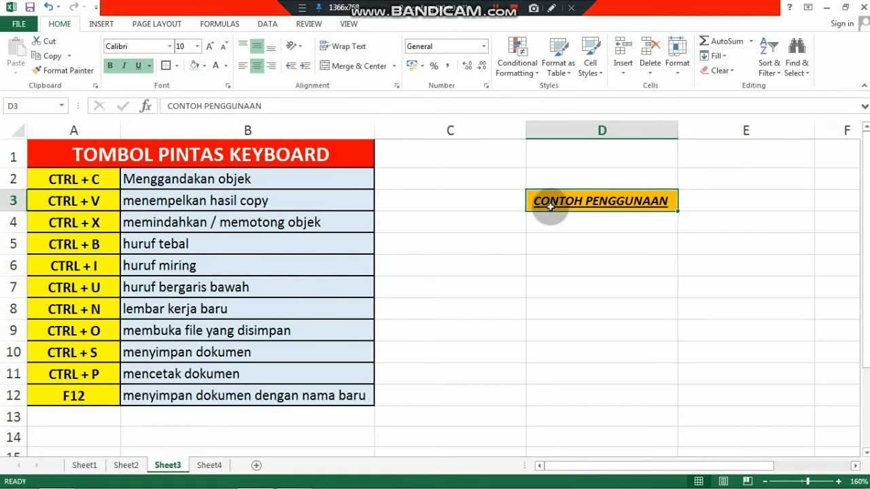
{"action": "left_click", "coordinate": [593, 226]}
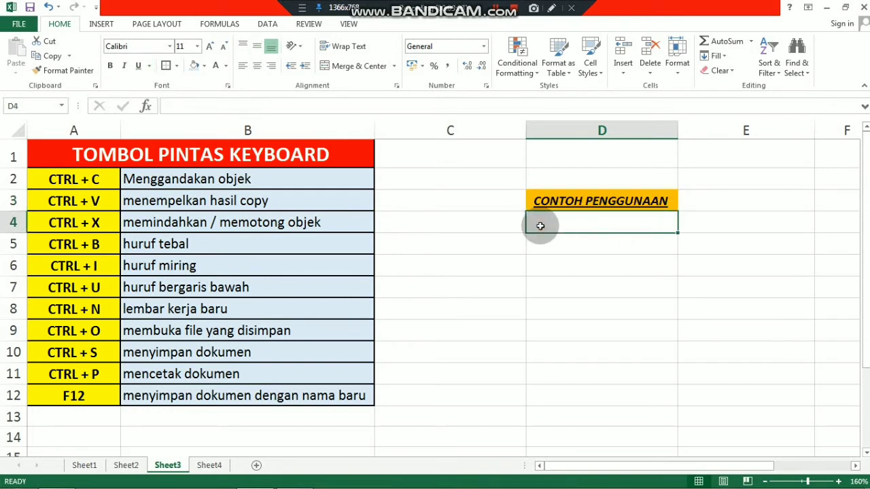
Create a new blank workbook, as described by the CTRL + N entry in the table.
{"action": "left_click", "coordinate": [69, 309]}
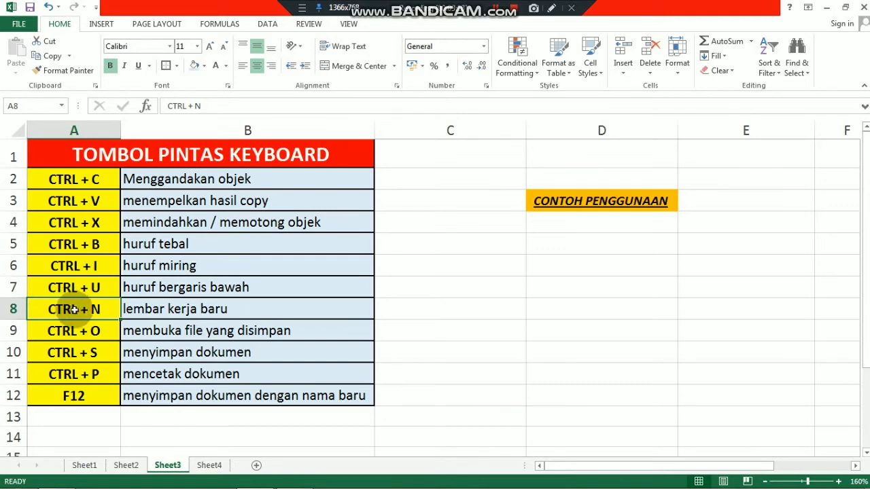
{"action": "key", "text": "ctrl+n"}
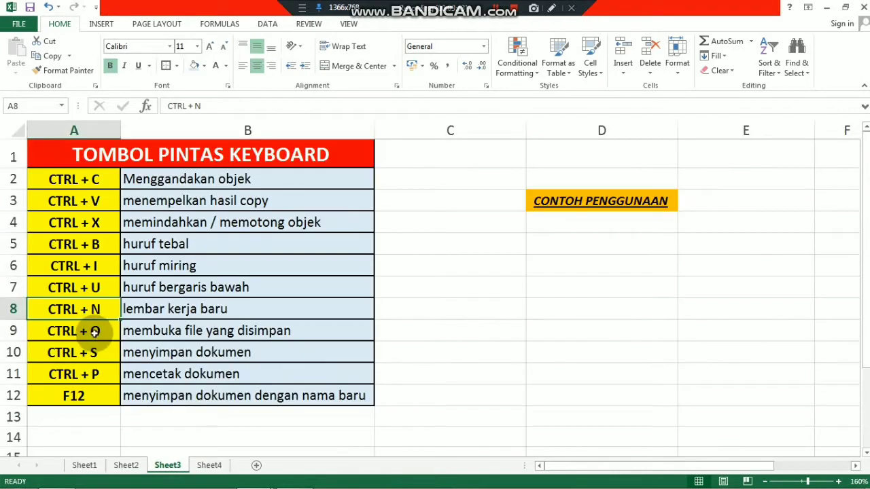
Open the saved workbook CONTOH DATA 1.xlsx from the KELAS 5 folder.
{"action": "left_click", "coordinate": [95, 331]}
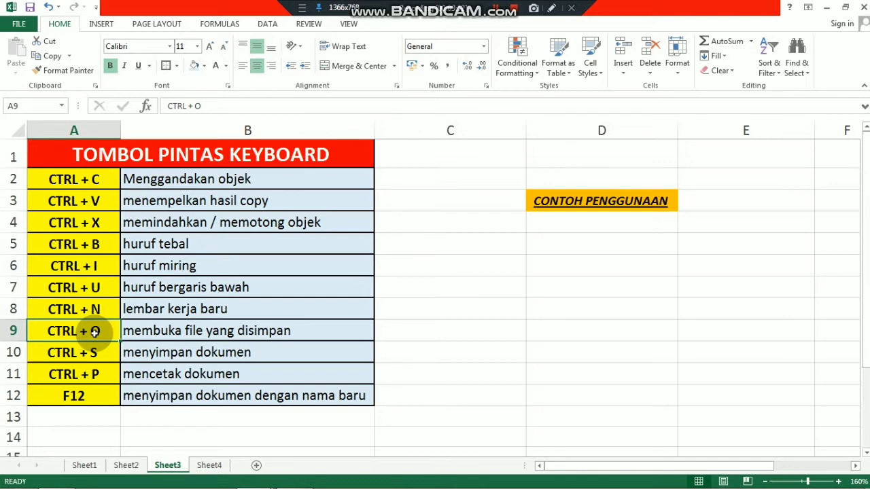
{"action": "key", "text": "ctrl+o"}
{"action": "left_click", "coordinate": [153, 146]}
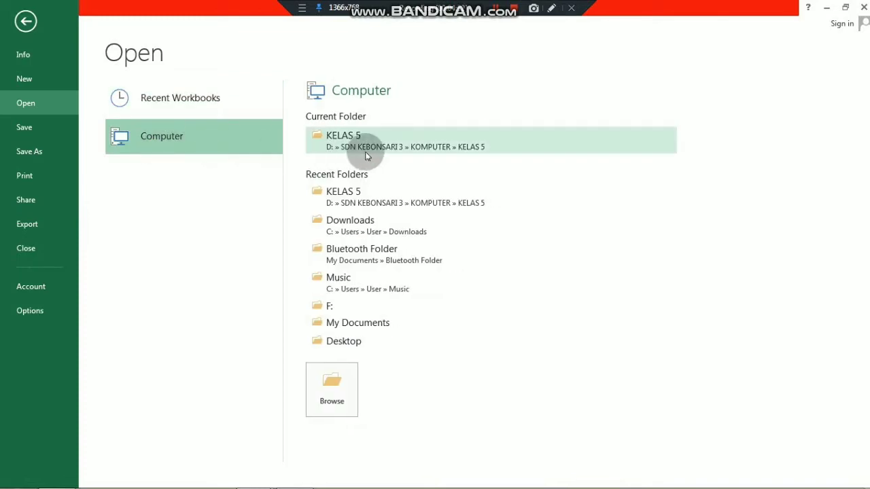
{"action": "left_click", "coordinate": [392, 146]}
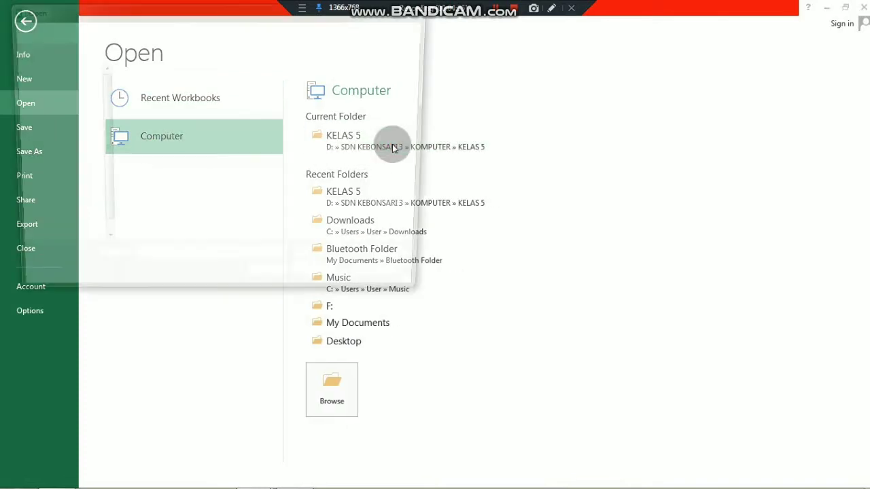
{"action": "left_click", "coordinate": [167, 88]}
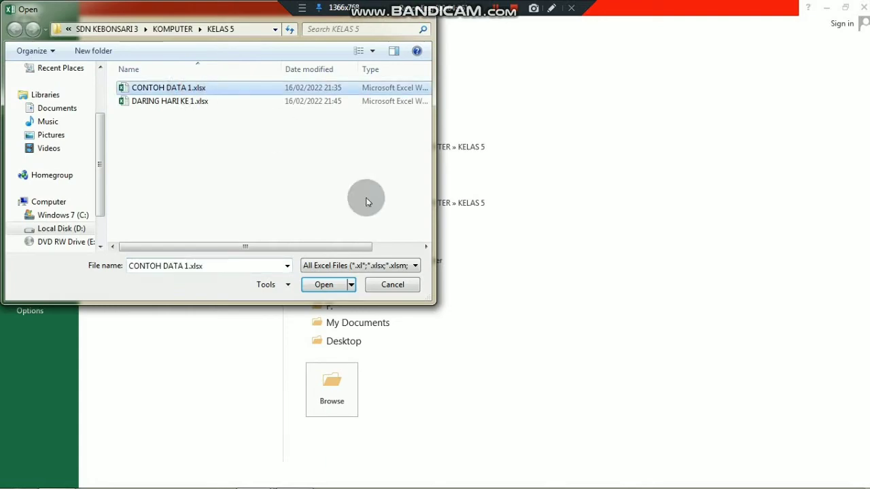
{"action": "left_click", "coordinate": [326, 286]}
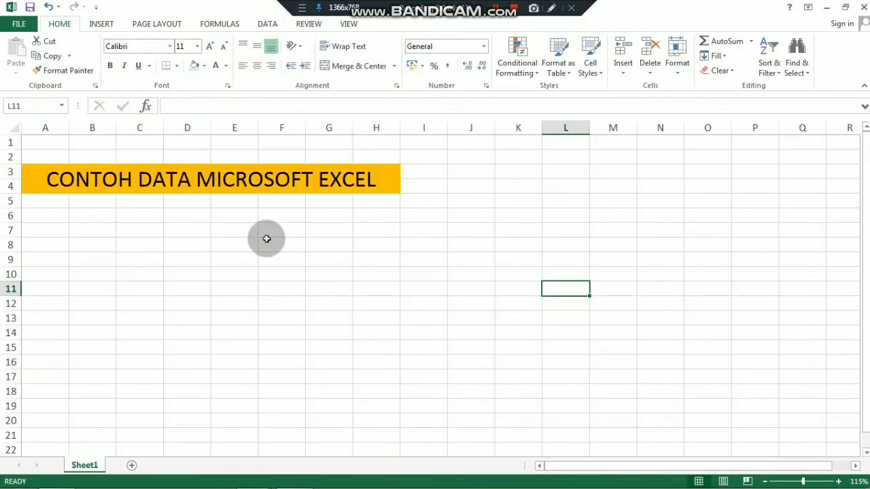
Return to the keyboard shortcut table on Sheet3 and open its print settings, as described by the CTRL + P entry.
{"action": "left_click", "coordinate": [46, 173]}
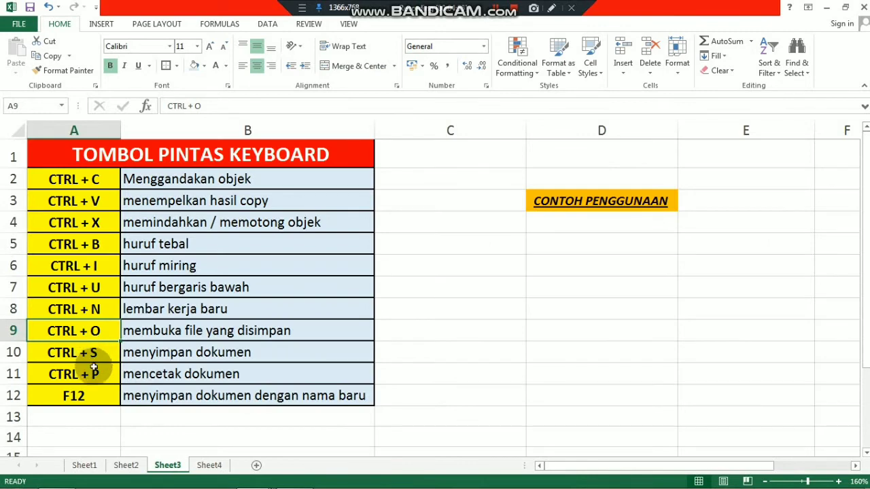
{"action": "left_click", "coordinate": [89, 354]}
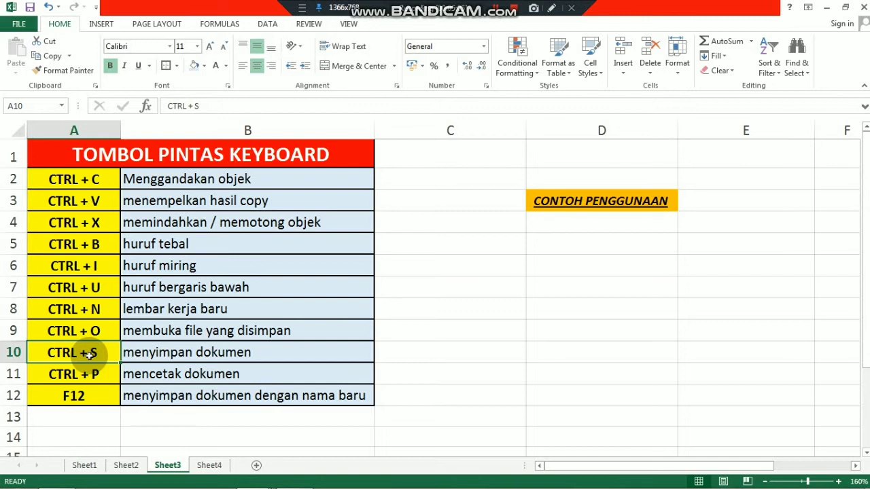
{"action": "left_click", "coordinate": [86, 374]}
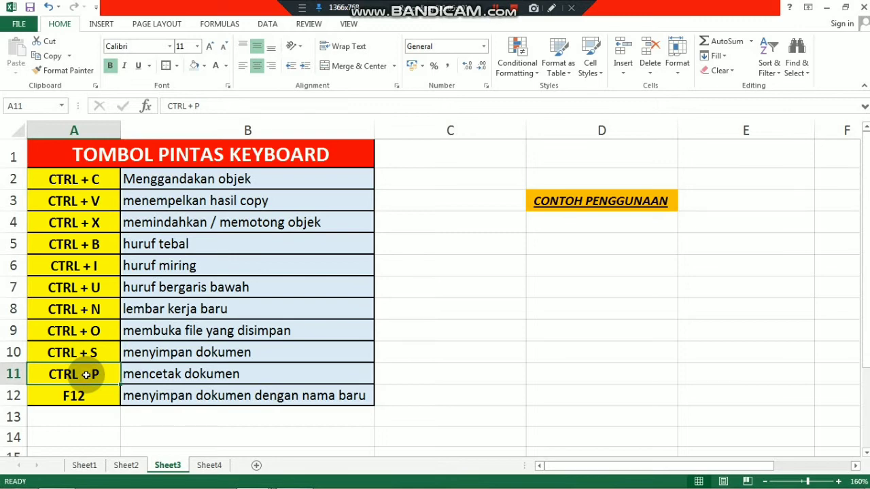
{"action": "key", "text": "ctrl+p"}
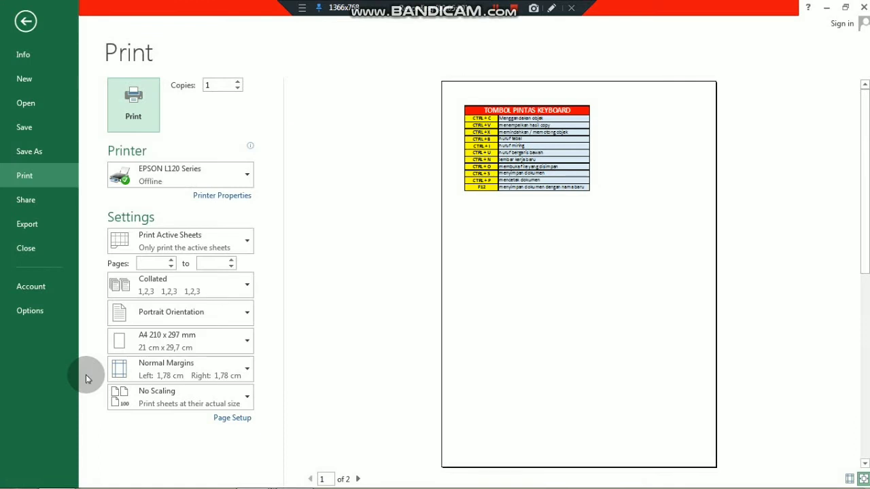
Review the available printers and paper sizes, keeping EPSON L120 Series and A4, and return to the F12 entry in the table.
{"action": "left_click", "coordinate": [227, 178]}
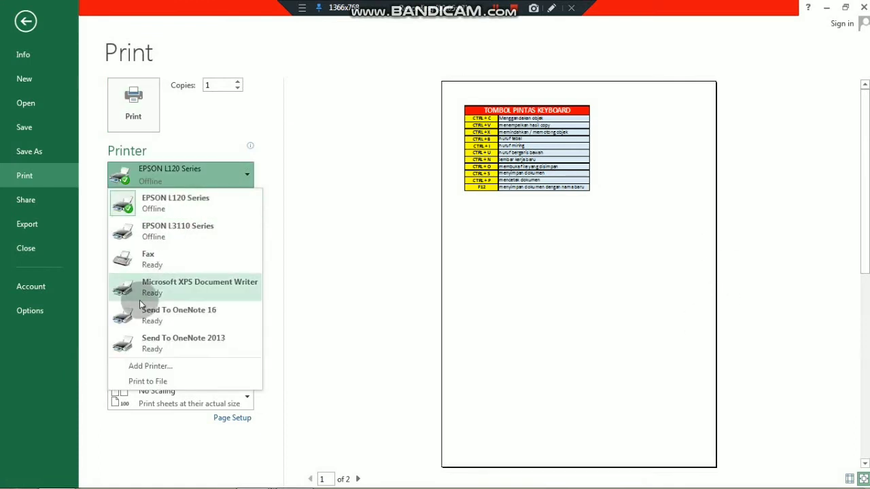
{"action": "left_click", "coordinate": [183, 203]}
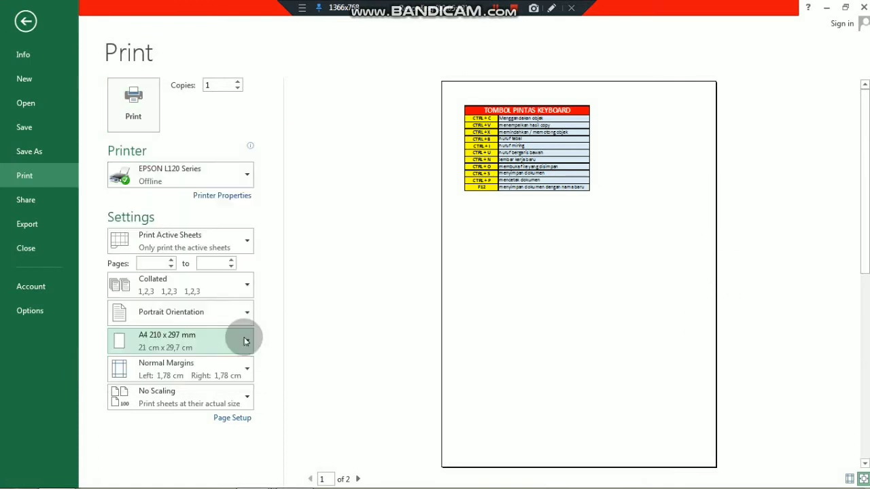
{"action": "left_click", "coordinate": [245, 341]}
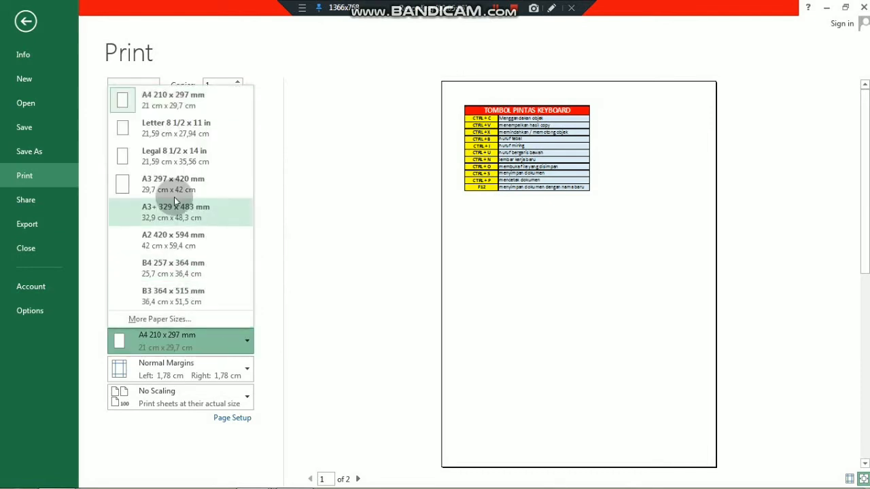
{"action": "left_click", "coordinate": [271, 242]}
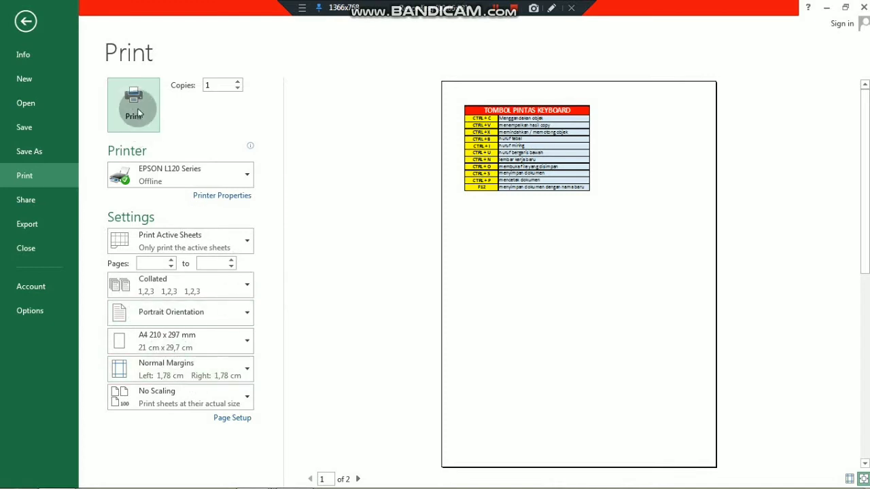
{"action": "left_click", "coordinate": [28, 24]}
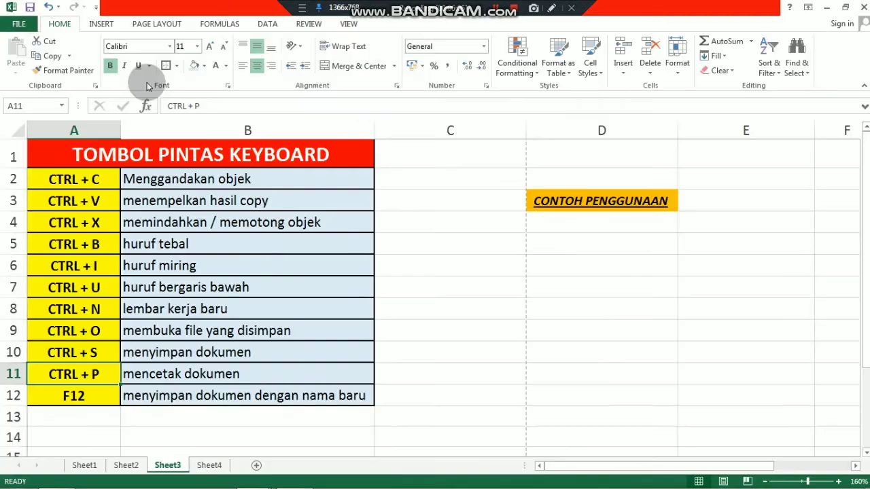
{"action": "left_click", "coordinate": [80, 396]}
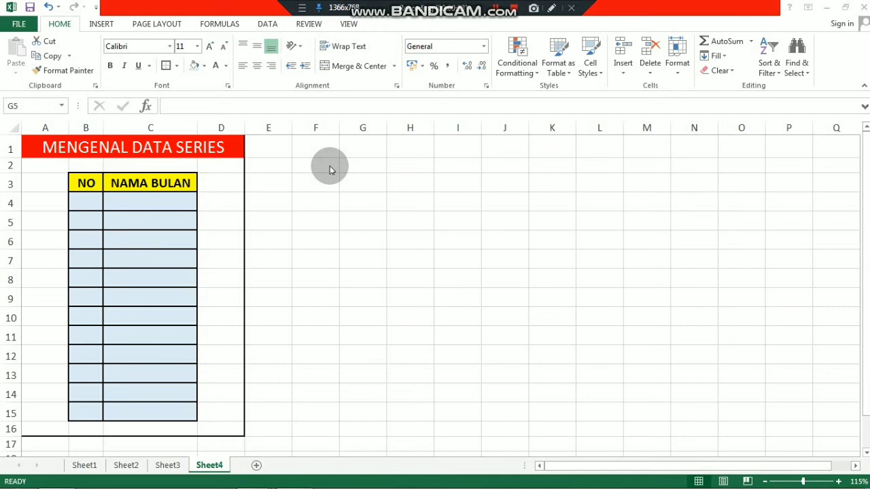
On Sheet4, enter 1 in B4 and 2 in B5, and fill the number series down to 12 in B15.
{"action": "left_click", "coordinate": [86, 202]}
{"action": "type", "text": "1"}
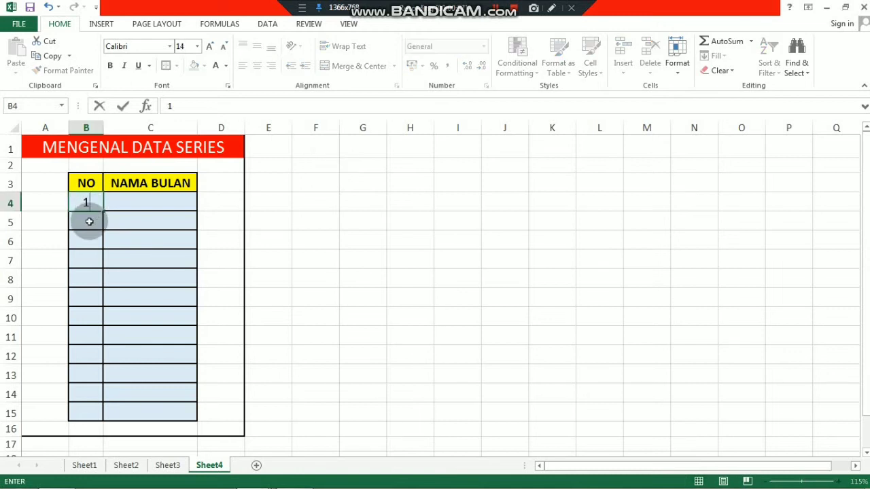
{"action": "left_click", "coordinate": [89, 221]}
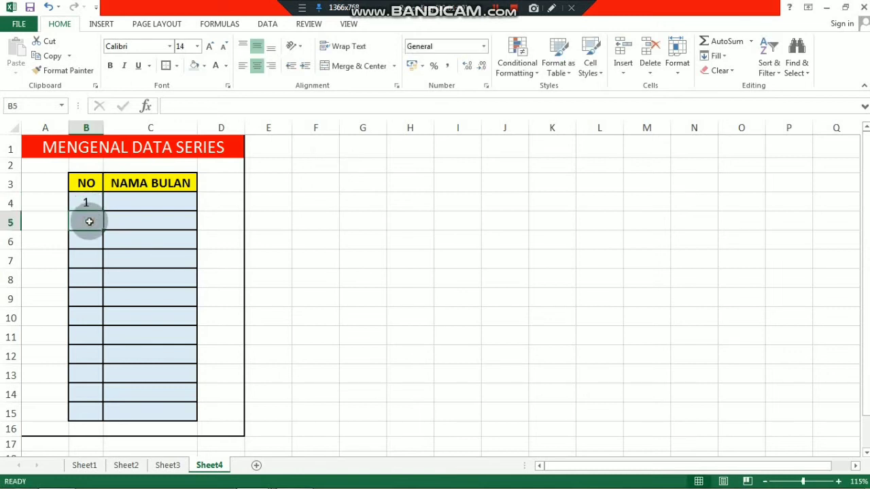
{"action": "type", "text": "2"}
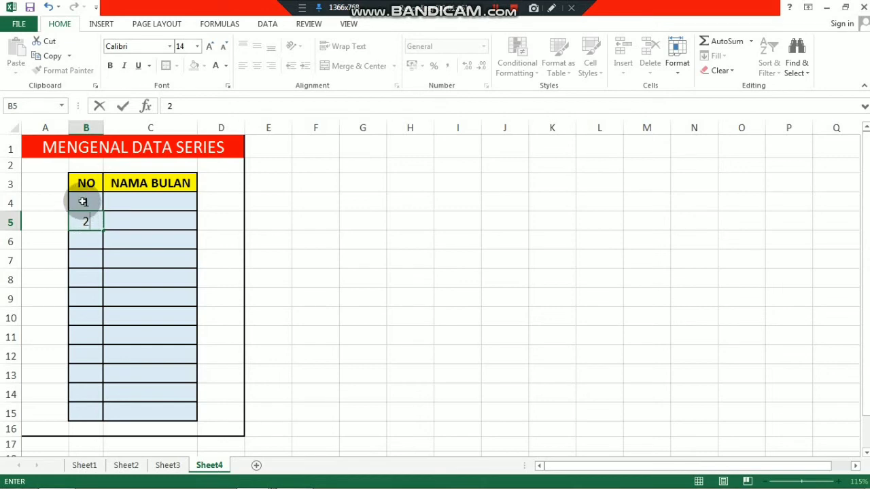
{"action": "left_click_drag", "start_coordinate": [80, 202], "coordinate": [86, 219]}
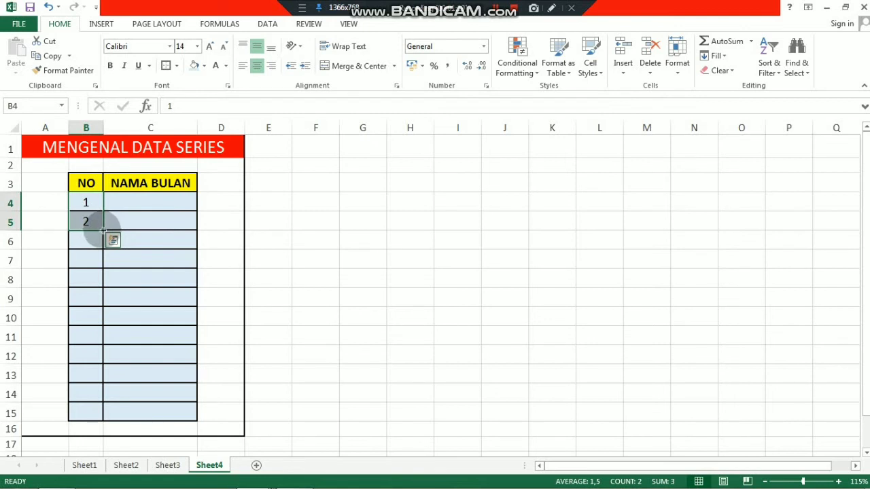
{"action": "left_click_drag", "start_coordinate": [101, 226], "coordinate": [102, 420]}
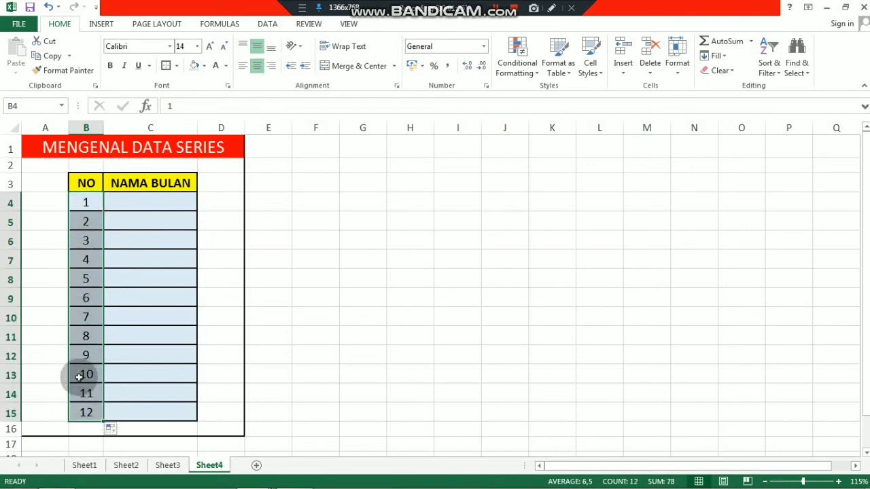
Enter JANUARI in C4 and FEBRUARI in C5 under the NAMA BULAN heading.
{"action": "left_click", "coordinate": [161, 203]}
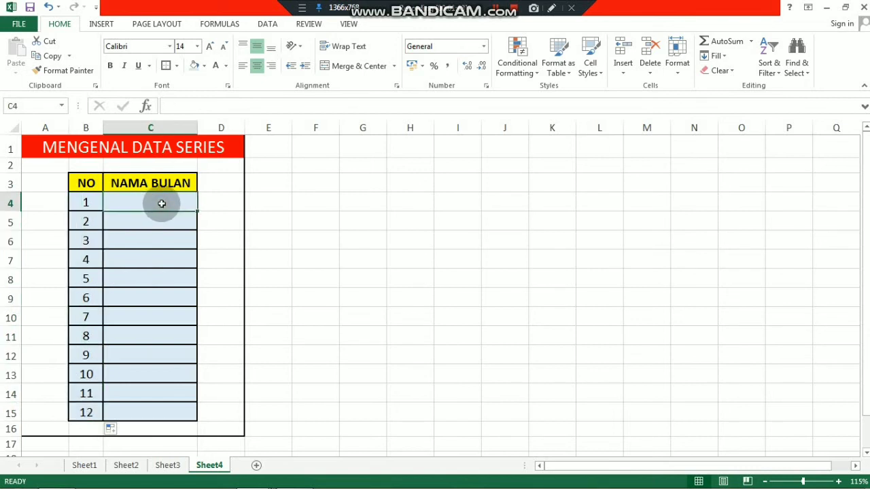
{"action": "type", "text": "JAB"}
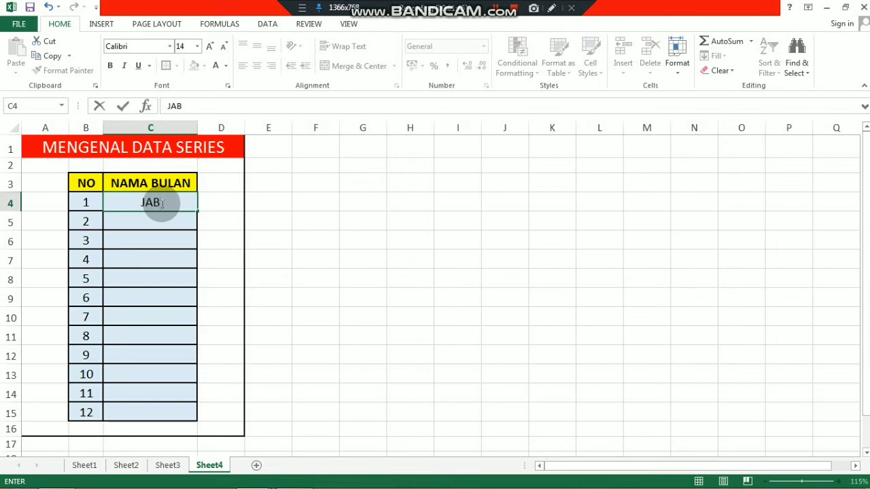
{"action": "key", "text": "BackSpace"}
{"action": "type", "text": "NUARI"}
{"action": "key", "text": "Return"}
{"action": "type", "text": "FEBRUARI"}
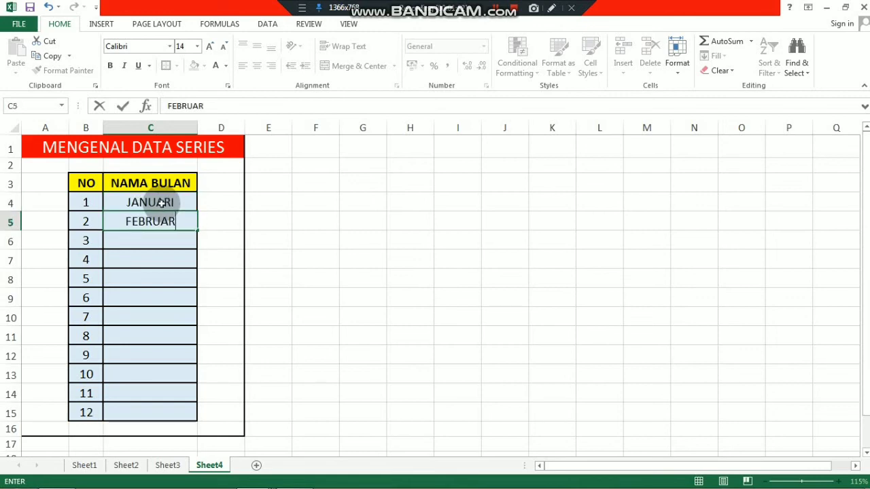
{"action": "key", "text": "BackSpace"}
{"action": "type", "text": "I"}
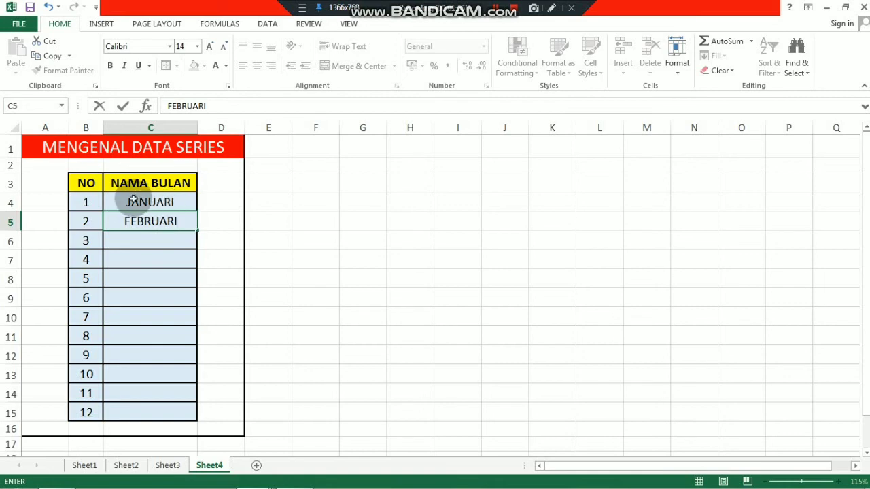
Fill the month series from C4:C5 down to C15.
{"action": "left_click_drag", "start_coordinate": [137, 199], "coordinate": [155, 216]}
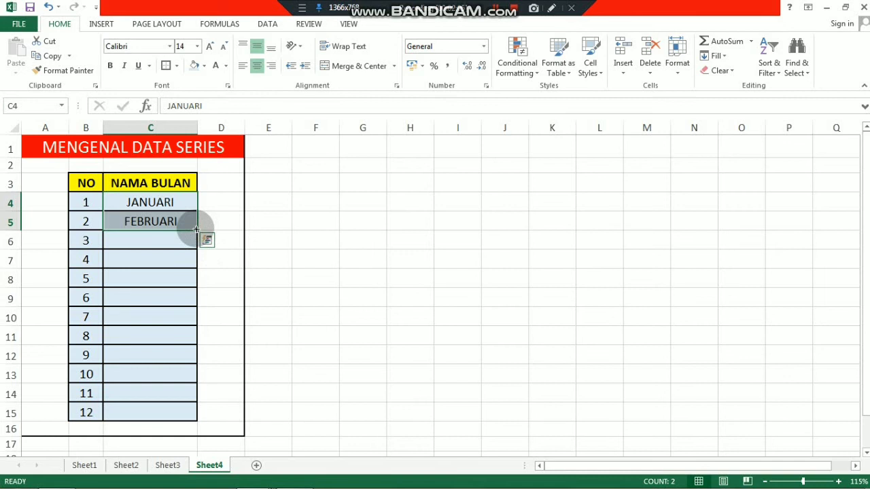
{"action": "left_click_drag", "start_coordinate": [196, 229], "coordinate": [183, 417]}
{"action": "left_click", "coordinate": [283, 337]}
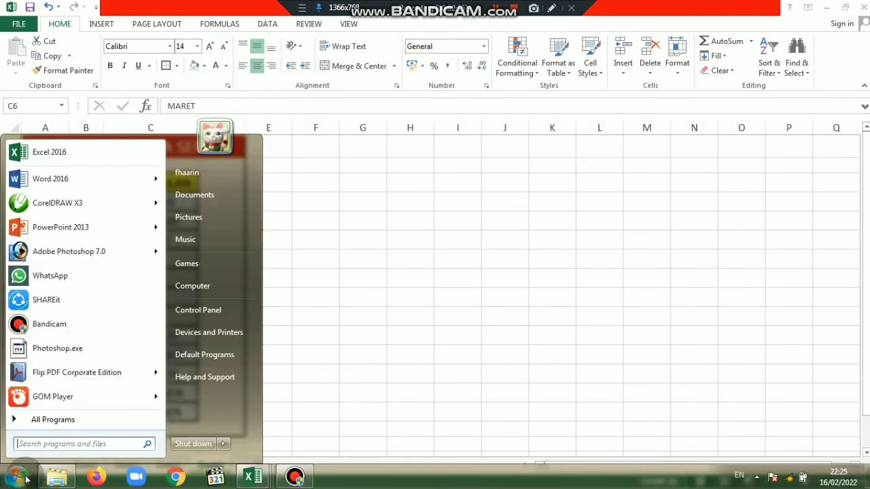
Switch to the Windows Region and Language settings, choose Indonesian (Indonesia) as the format and confirm.
{"action": "left_click", "coordinate": [47, 446]}
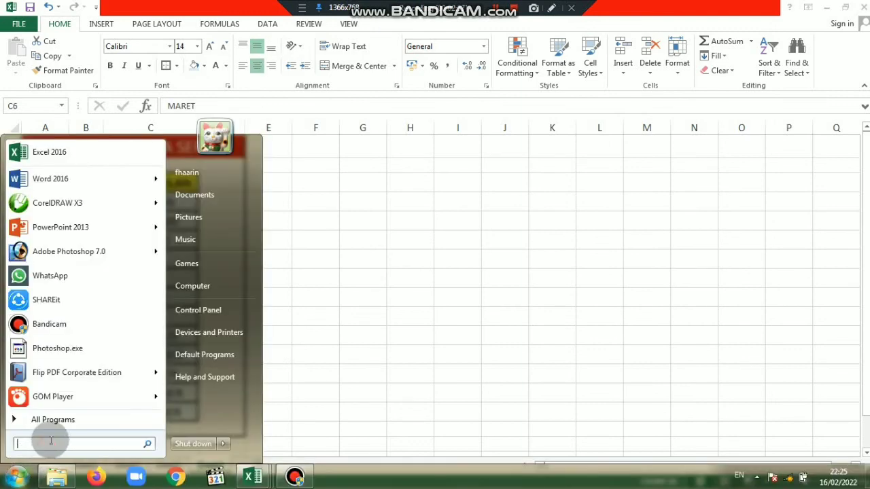
{"action": "type", "text": "region"}
{"action": "left_click", "coordinate": [60, 176]}
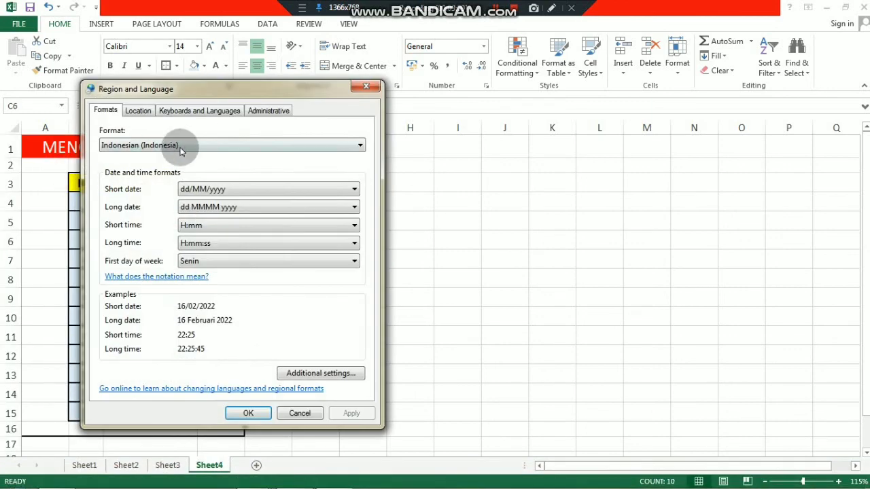
{"action": "left_click", "coordinate": [181, 146]}
{"action": "left_click", "coordinate": [181, 150]}
{"action": "left_click", "coordinate": [250, 410]}
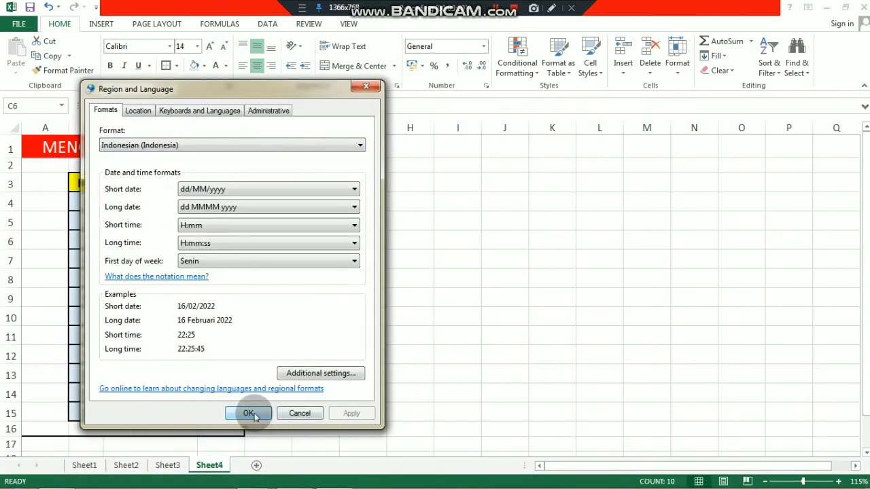